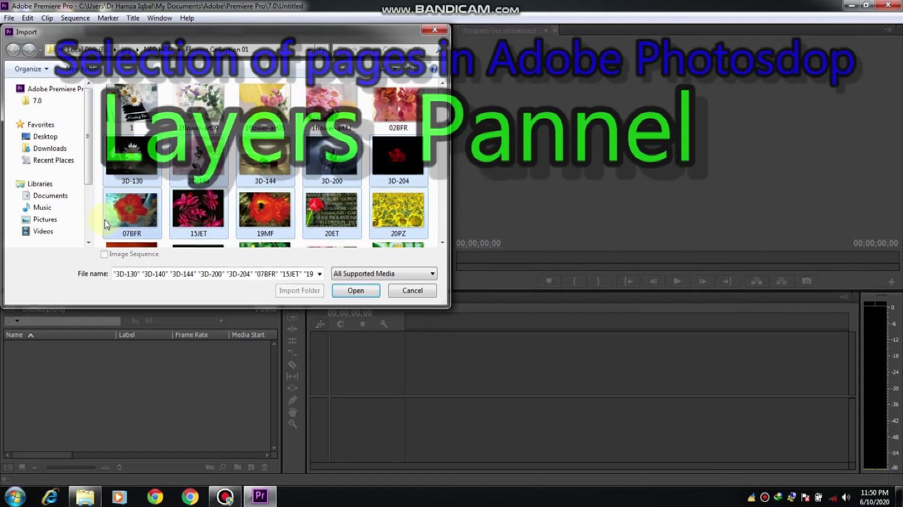
Import the ten selected flower images and preview 3D-130.jpg, 3D-140.jpg, 3D-144.jpg and 3D-200.jpg in the Source monitor.
click(348, 292)
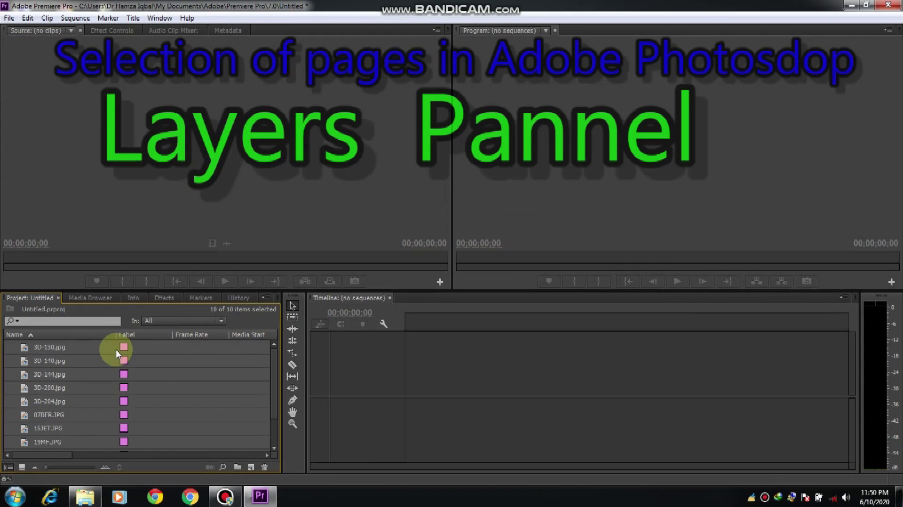
double_click(56, 349)
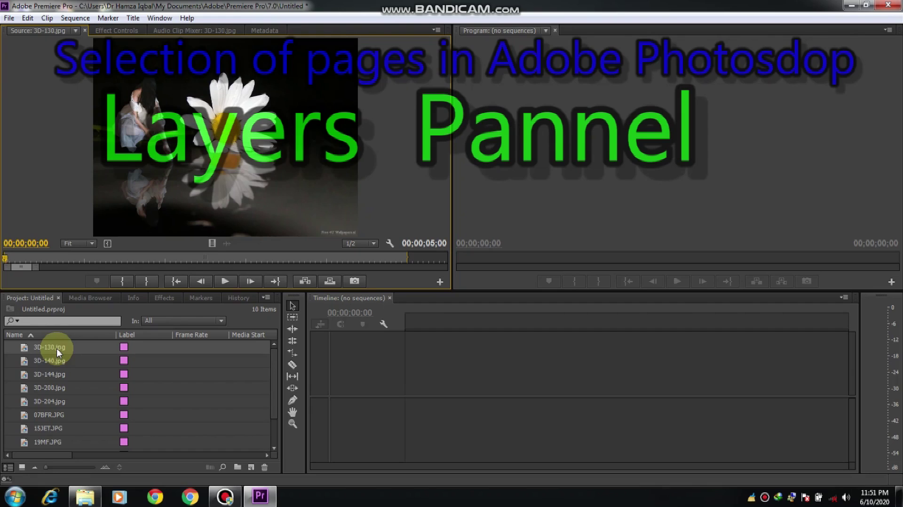
click(58, 364)
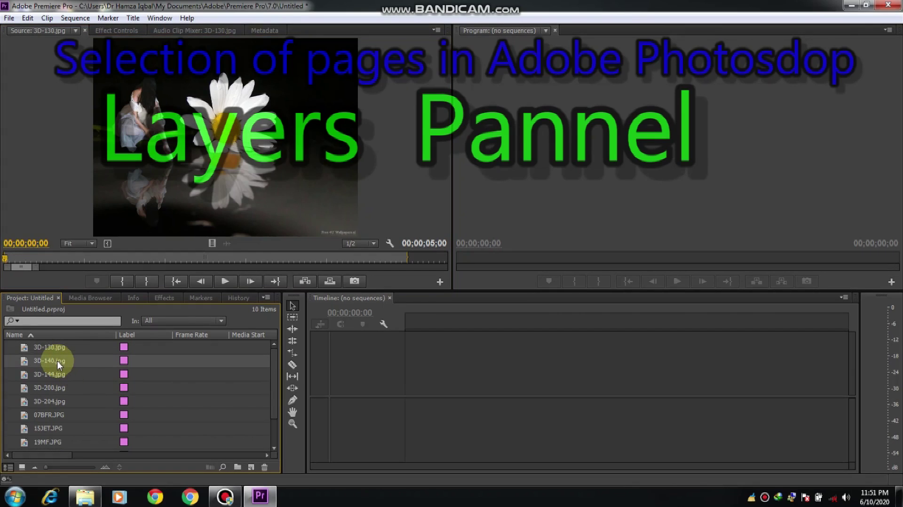
click(59, 365)
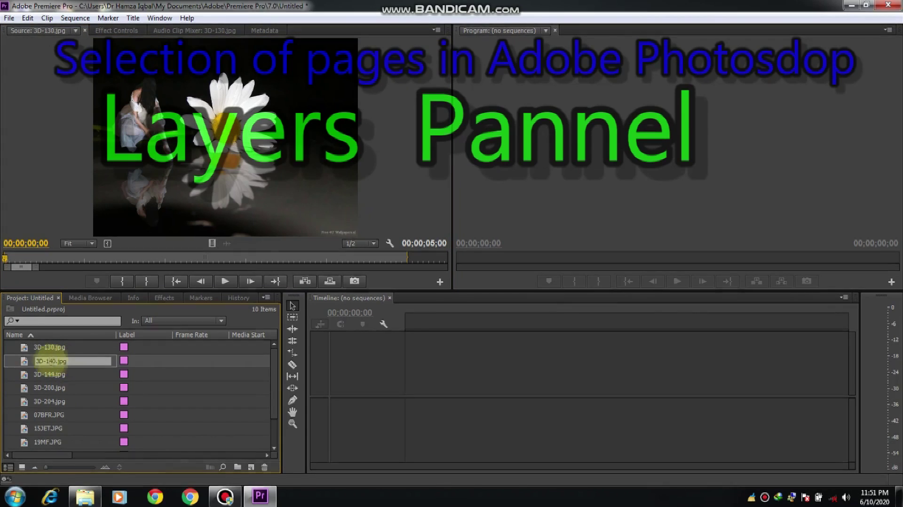
double_click(27, 365)
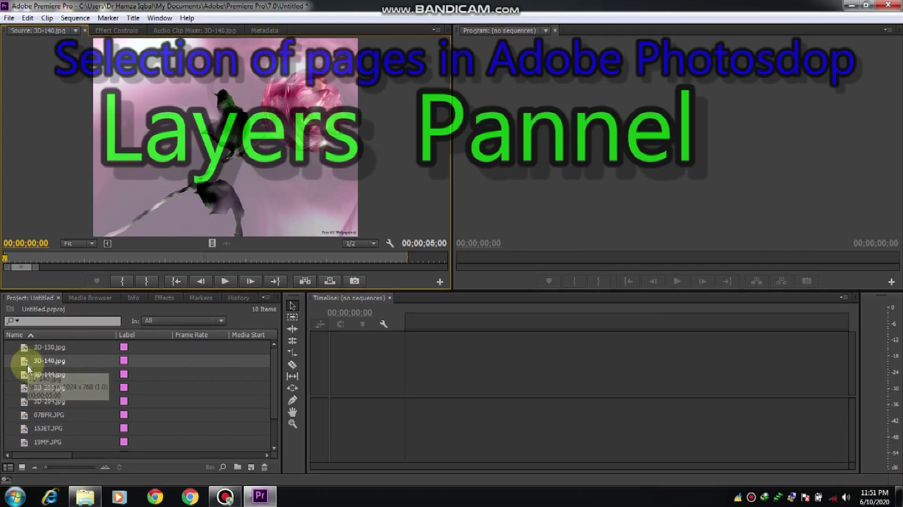
double_click(27, 373)
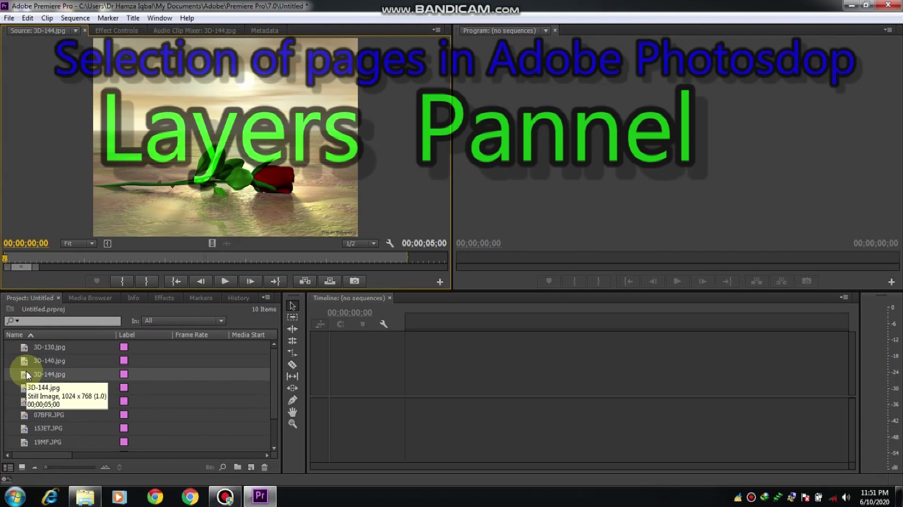
click(29, 385)
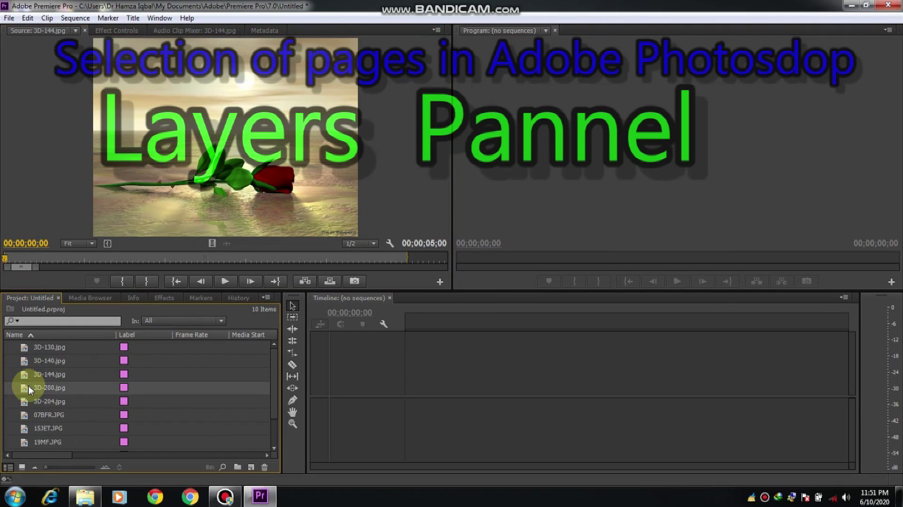
double_click(29, 385)
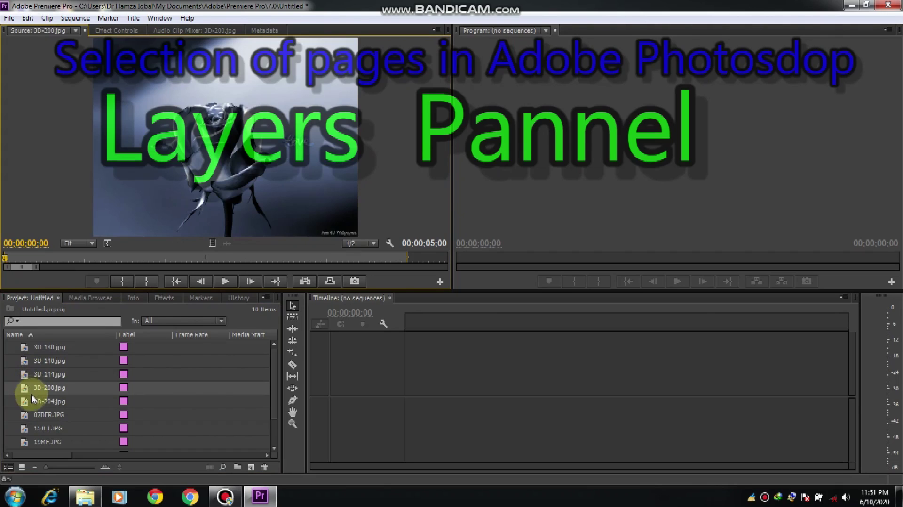
click(33, 402)
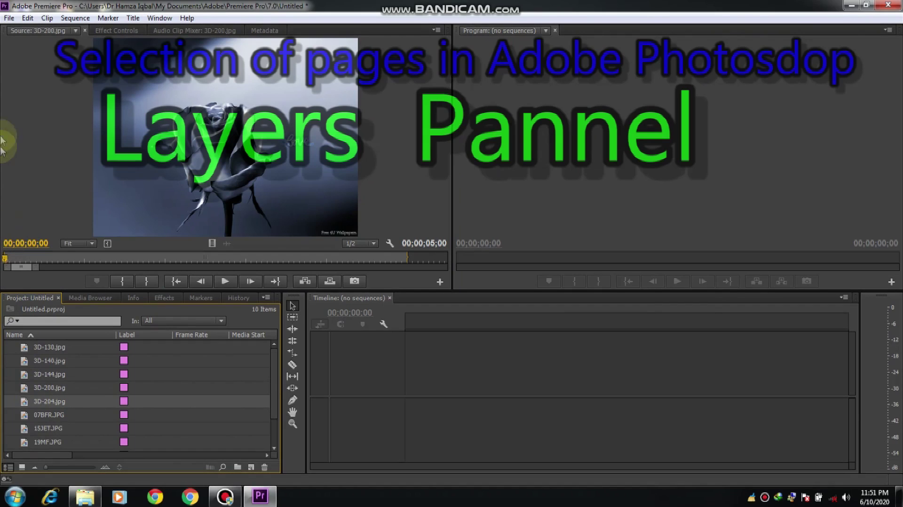
Create a new sequence named Sequence 01 with the DV - NTSC Standard 48kHz preset.
click(9, 19)
mouse_move(141, 33)
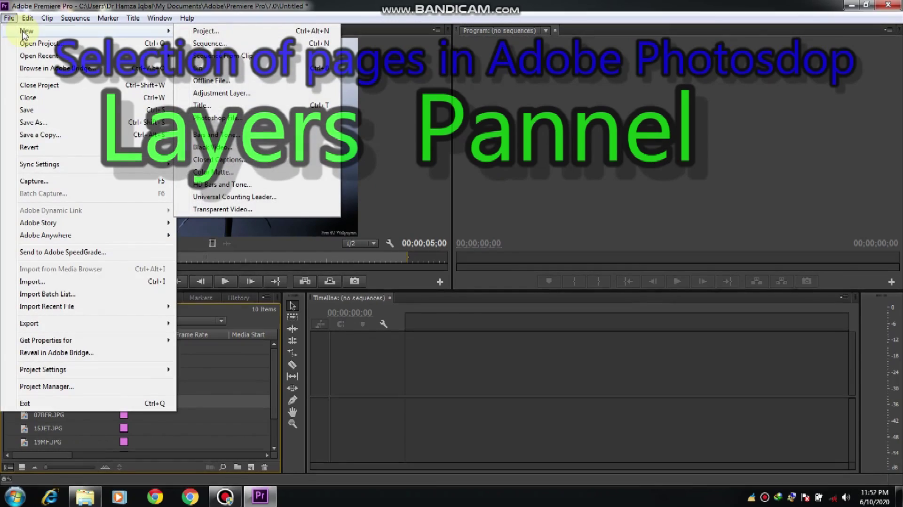
click(207, 43)
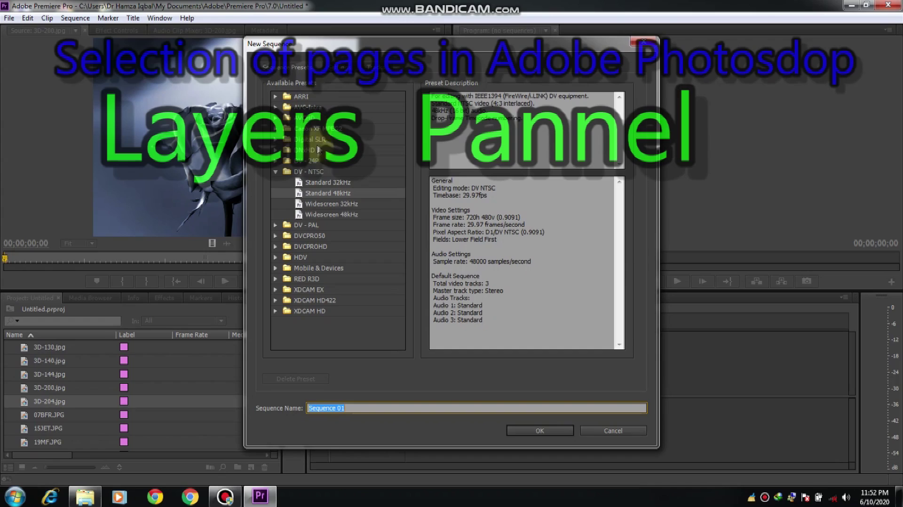
click(319, 182)
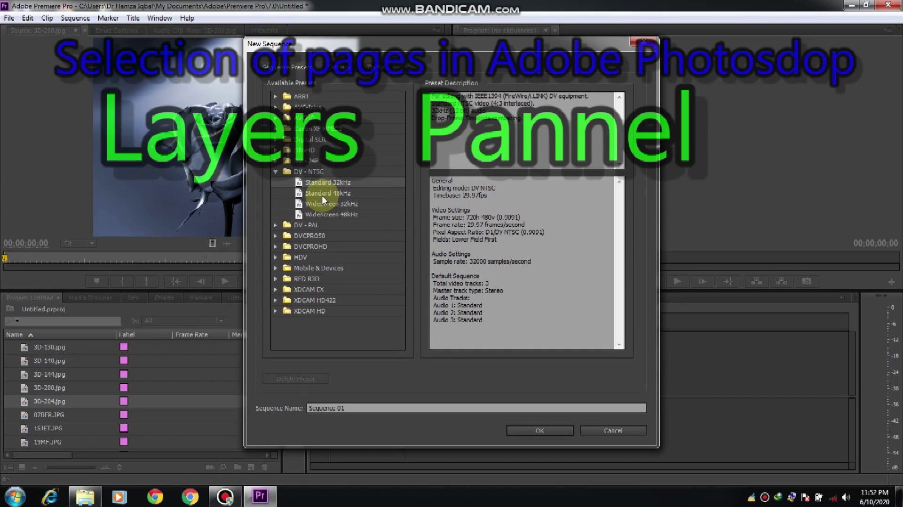
click(322, 195)
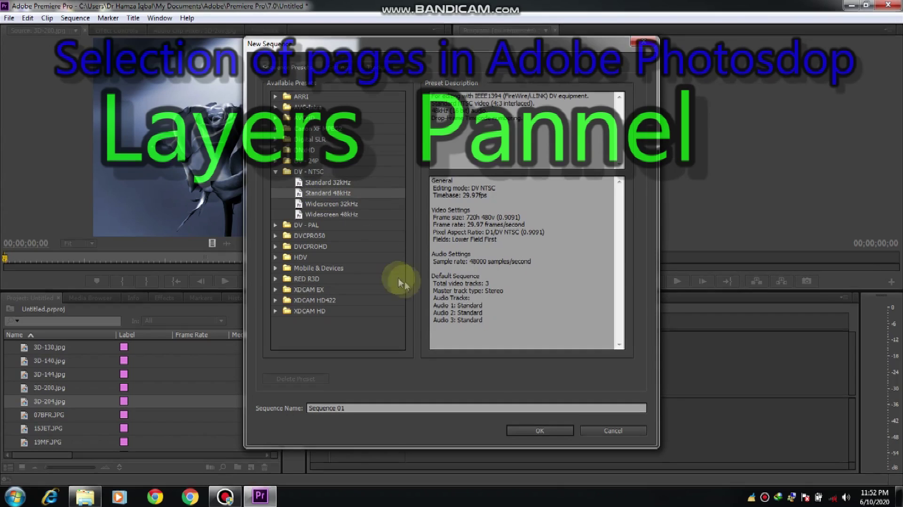
click(536, 430)
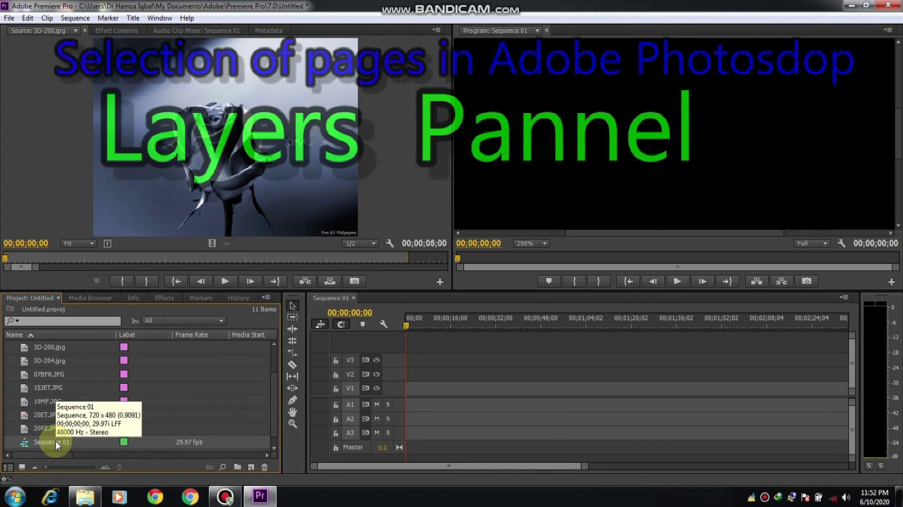
Place 15JET.JPG at the start of video track V1 and extend the clip to about 00;00;53;17.
click(50, 384)
click(49, 385)
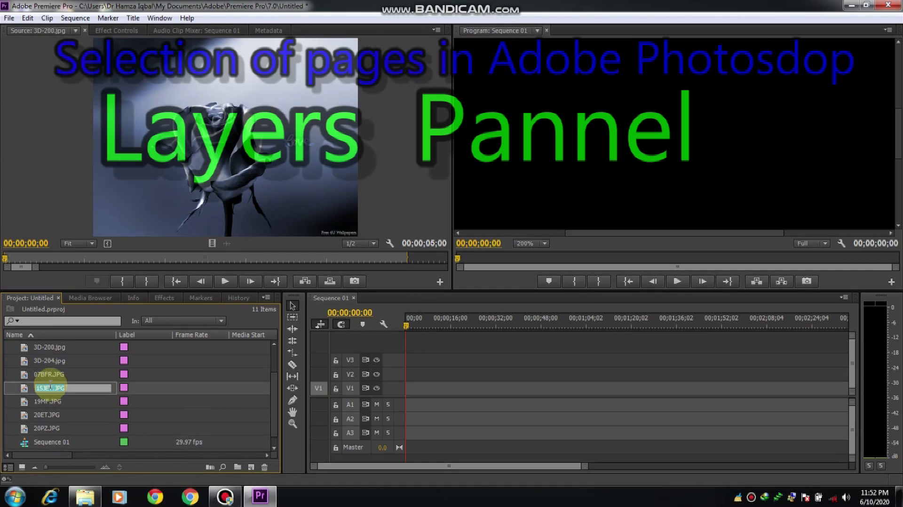
drag(25, 388, 405, 388)
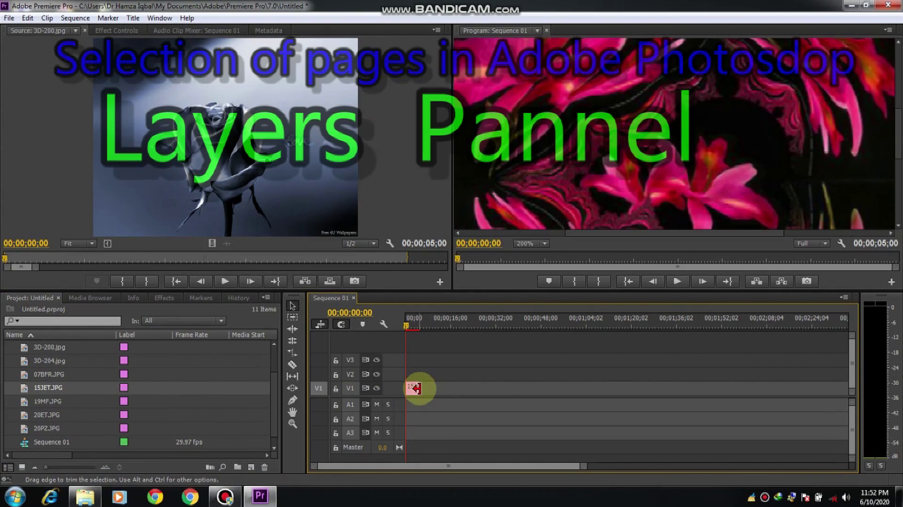
drag(416, 388, 554, 391)
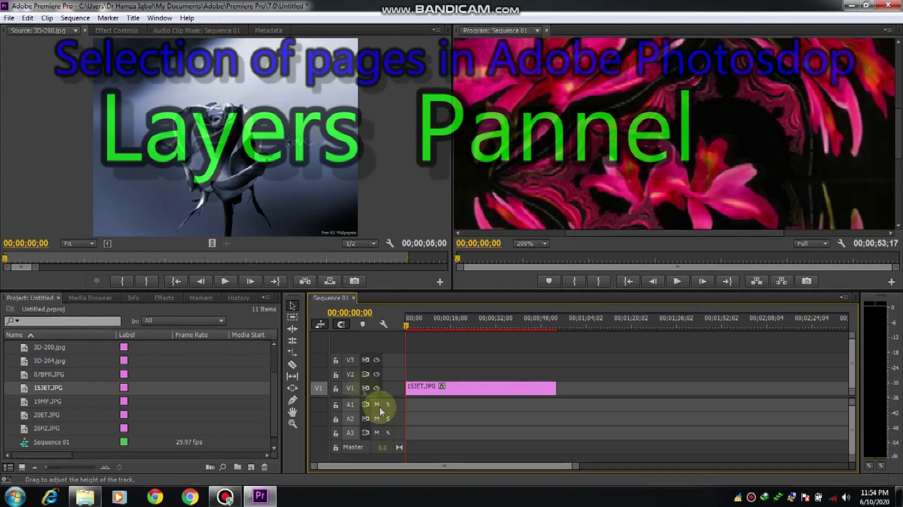
click(157, 20)
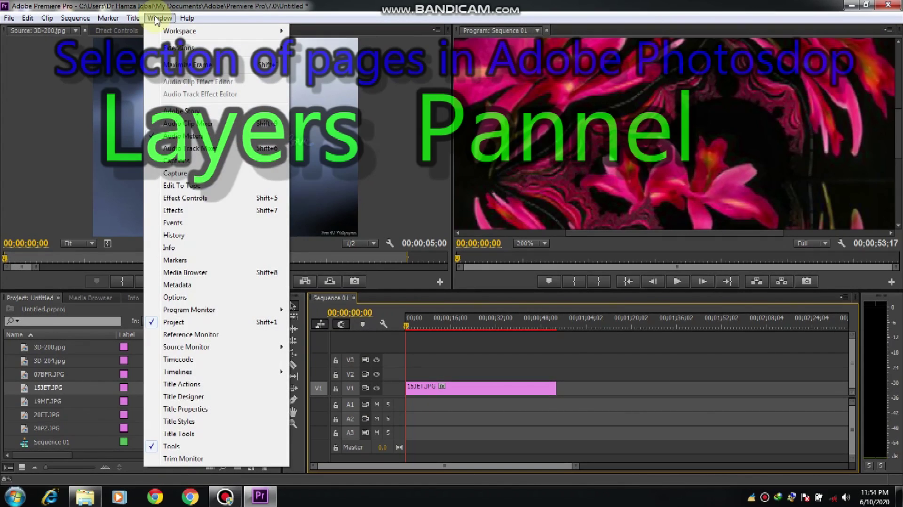
mouse_move(177, 33)
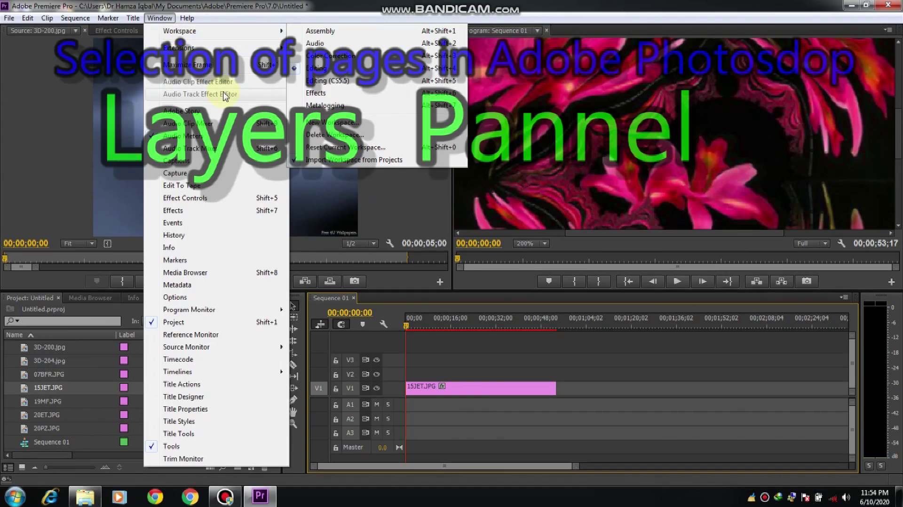
click(391, 196)
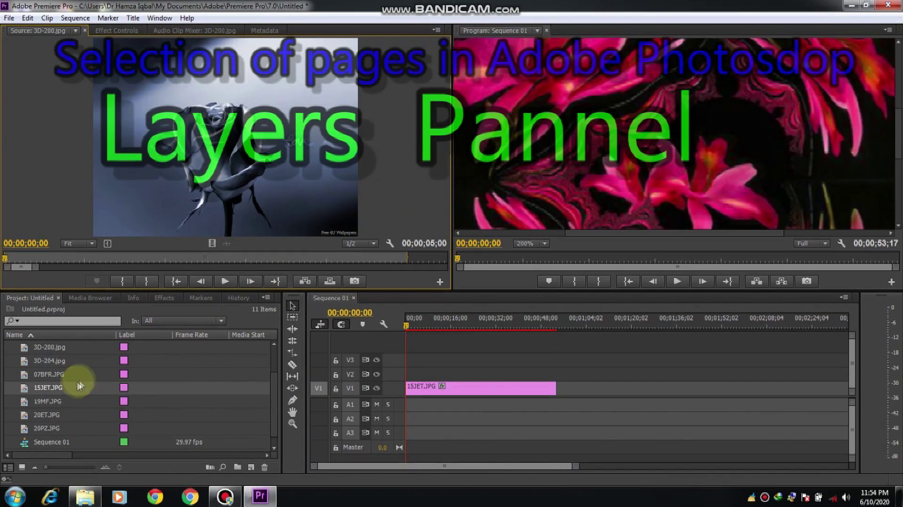
Play 19MF.JPG in the Source monitor and play Sequence 01 in the Program monitor to about 00;00;23;06.
click(55, 399)
double_click(55, 400)
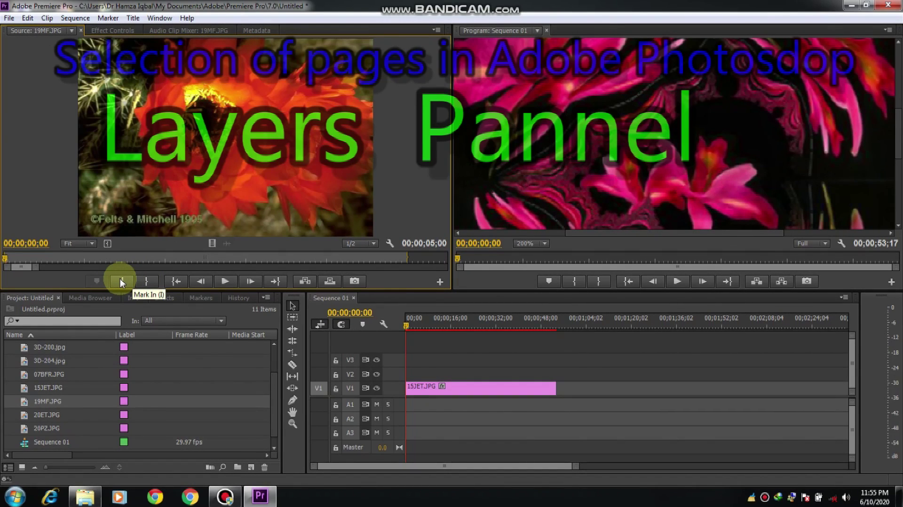
click(224, 281)
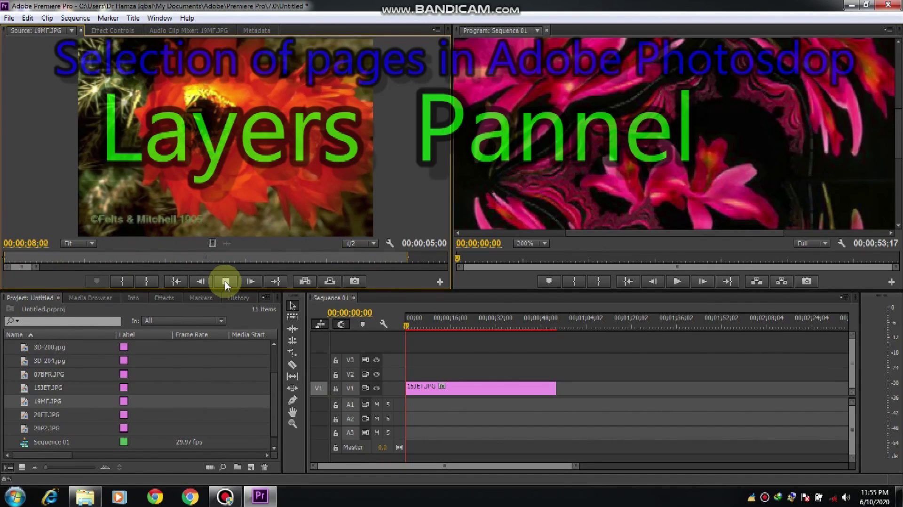
click(275, 439)
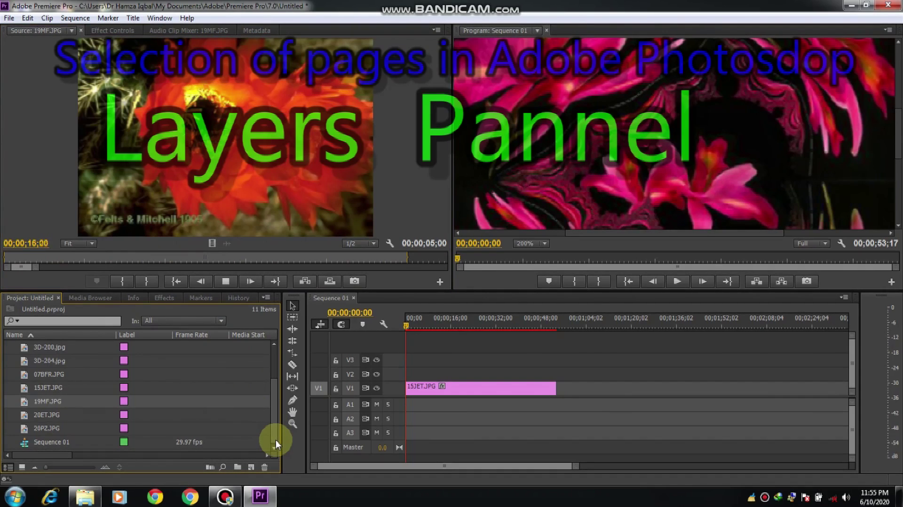
click(166, 418)
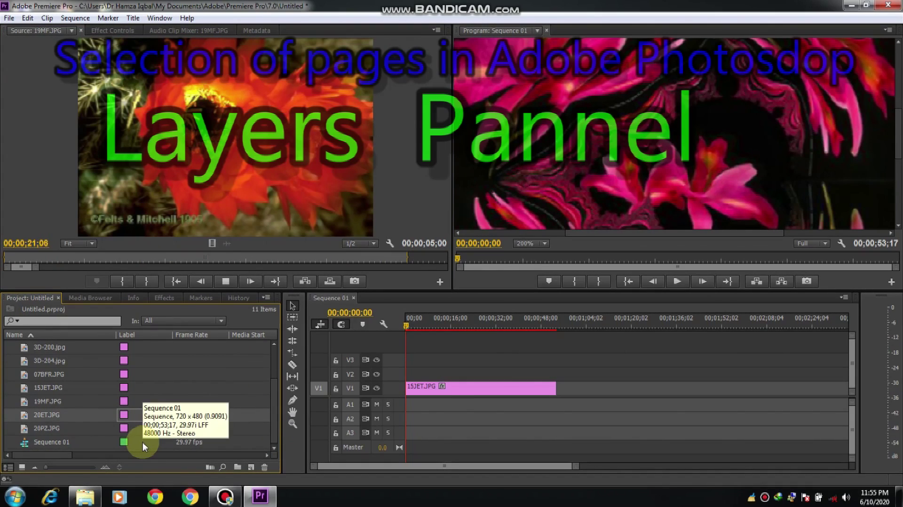
click(676, 281)
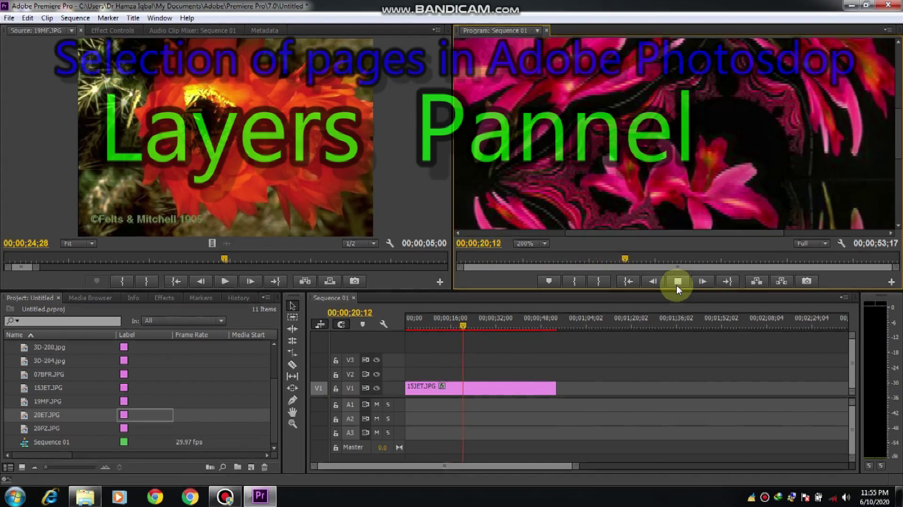
click(677, 286)
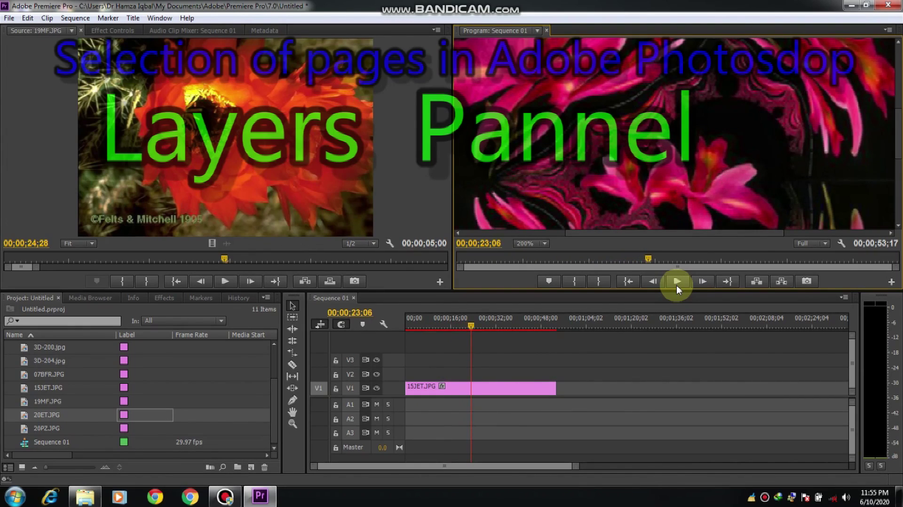
click(763, 497)
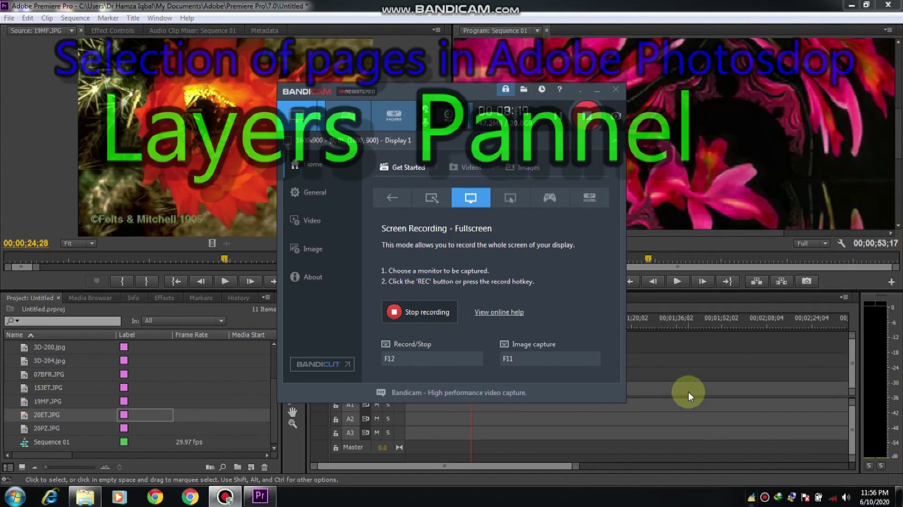
click(597, 90)
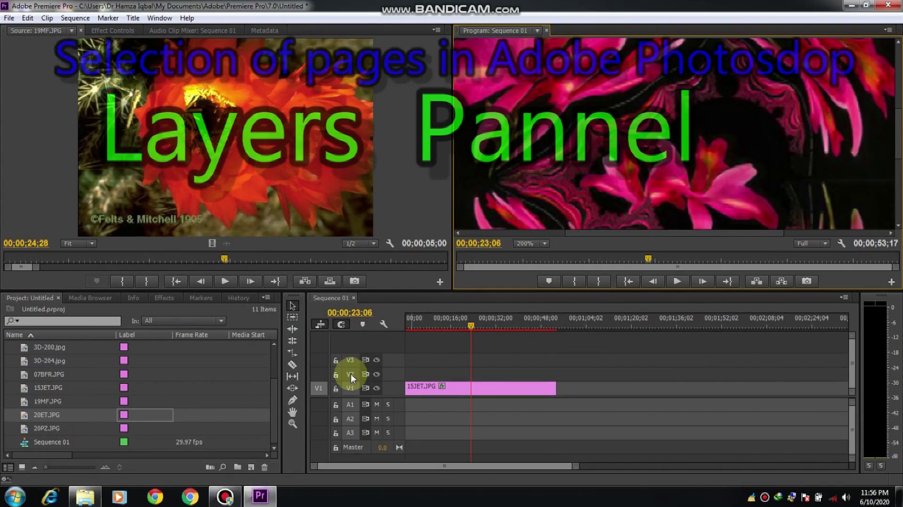
click(764, 497)
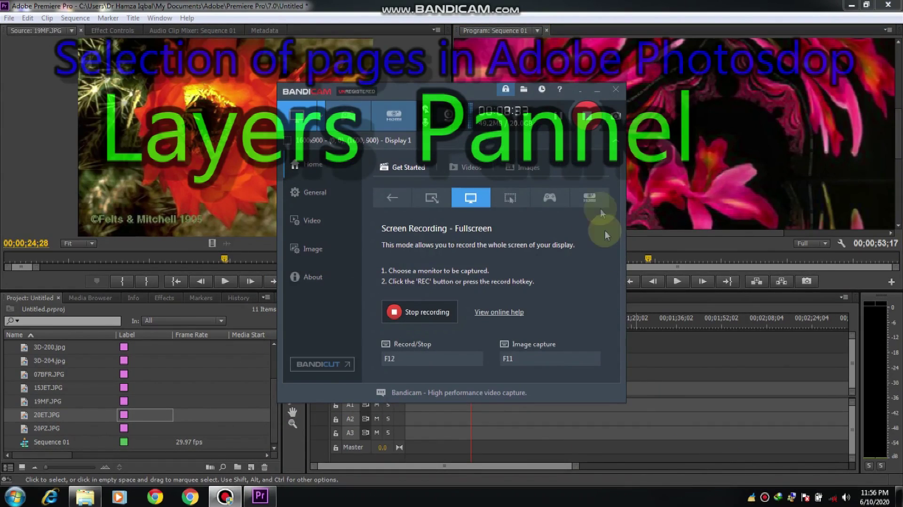